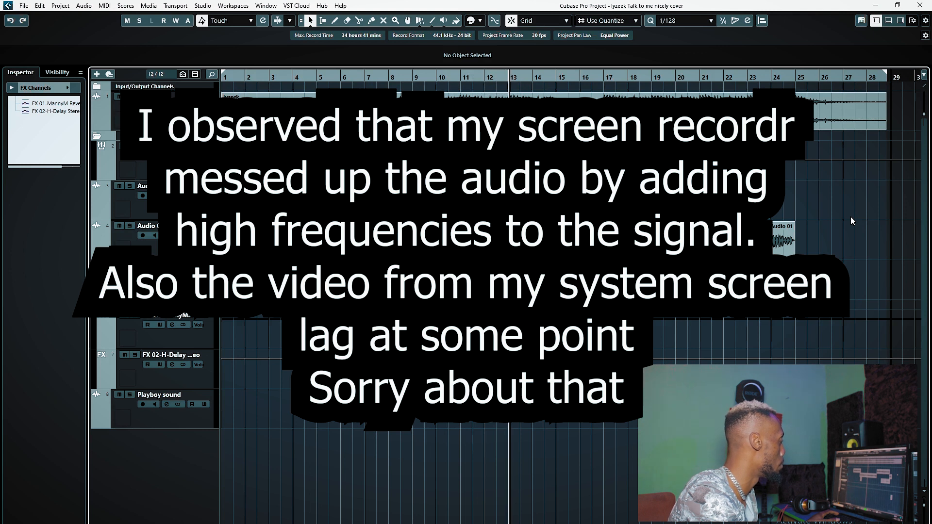
- Play the song with its processed vocals through to around bar 24 and stop playback
key(space)
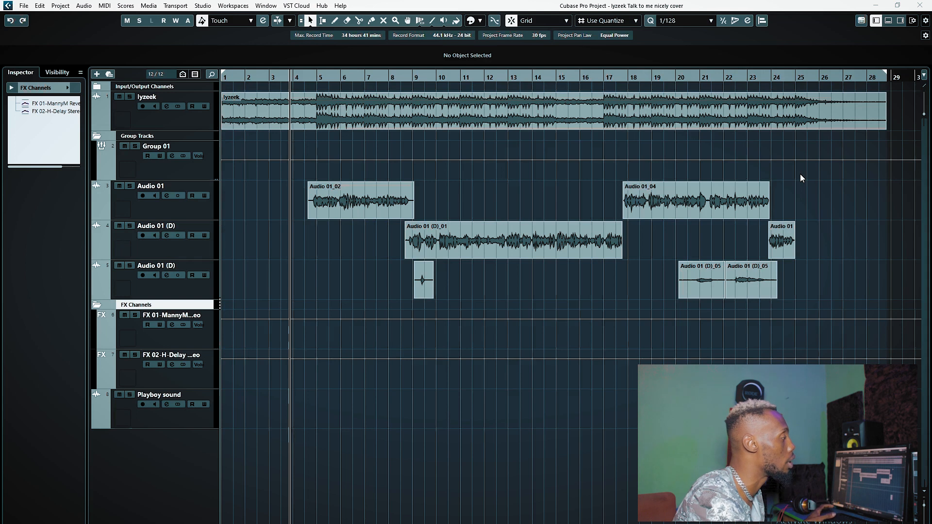
key(space)
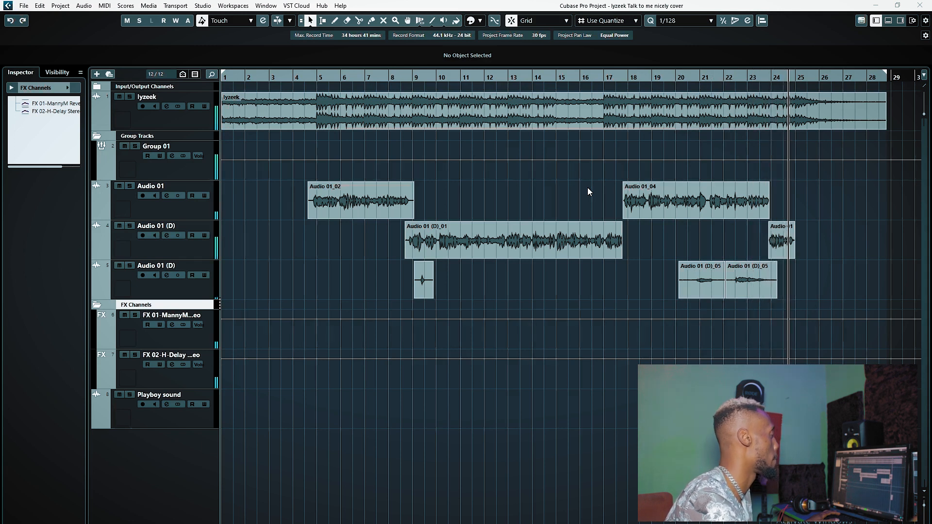
key(space)
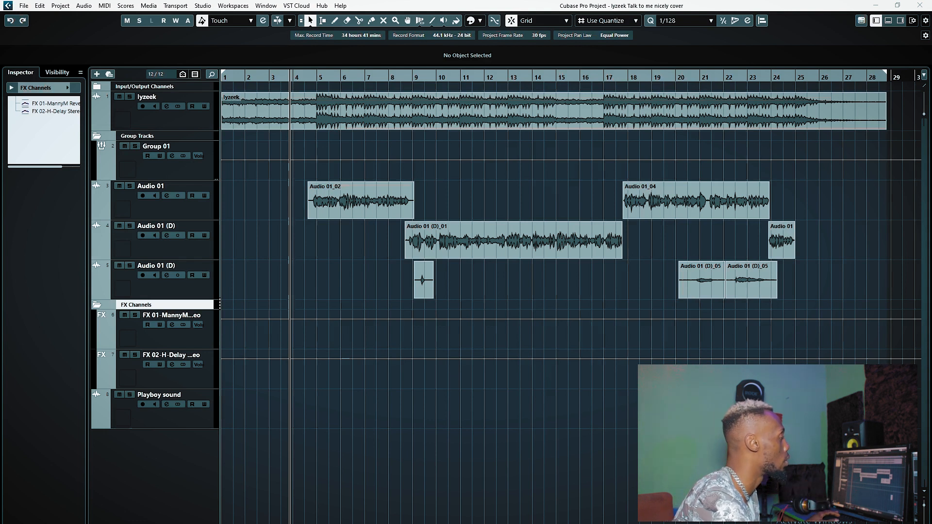
- Open the channel settings of Group 01 and place the window below the beat track
click(172, 155)
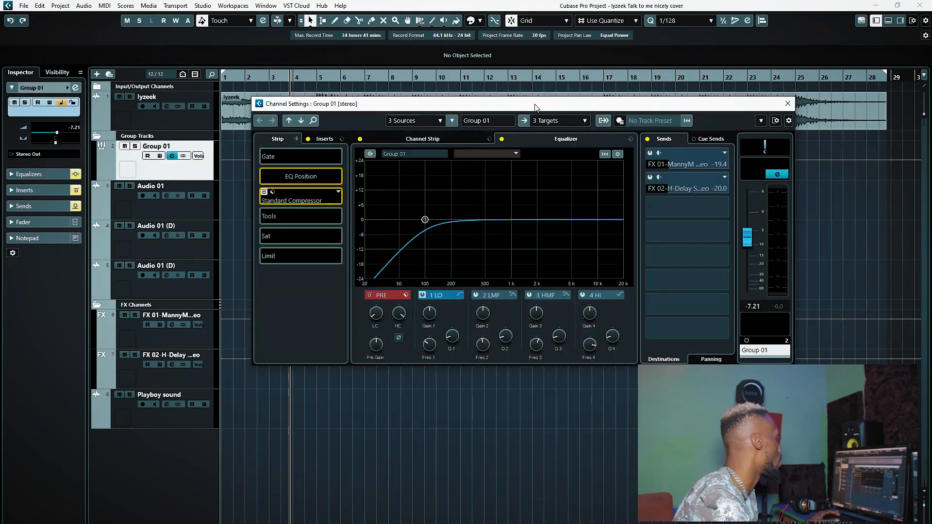
drag(539, 105, 582, 163)
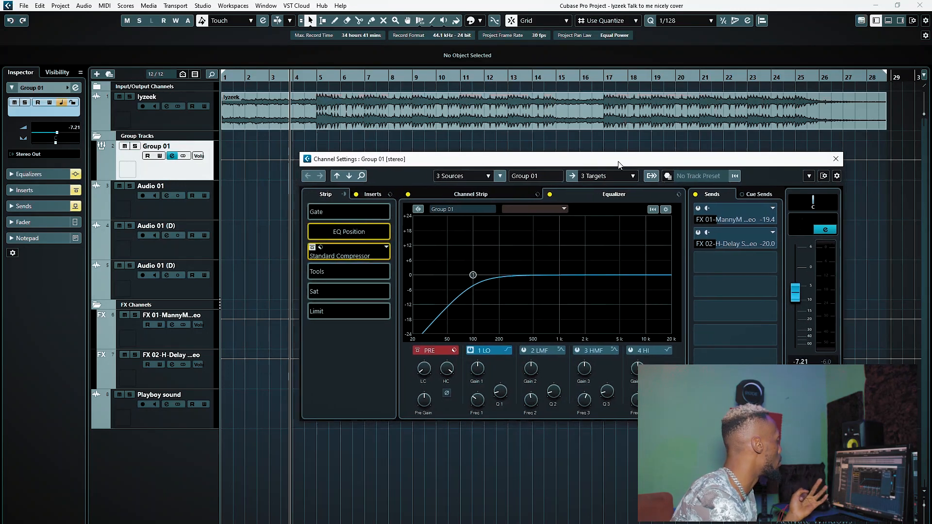
drag(583, 163, 601, 163)
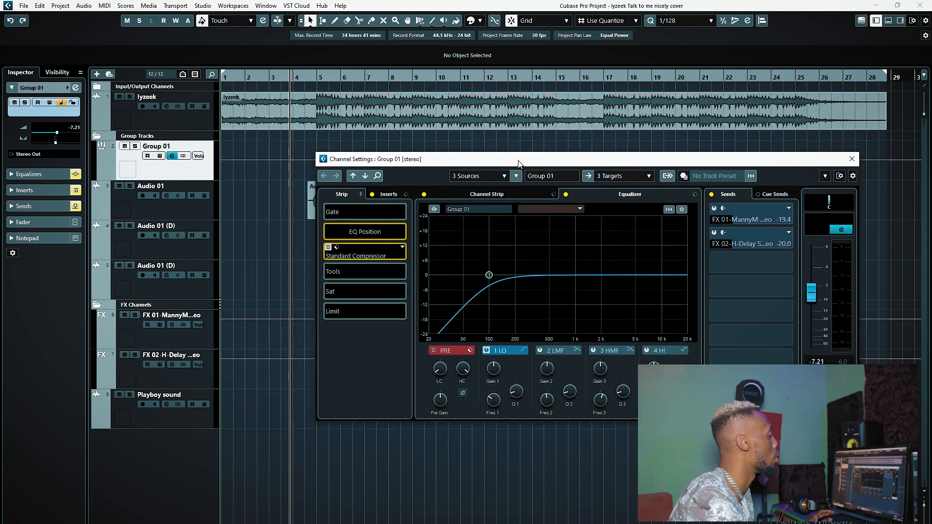
drag(515, 163, 524, 166)
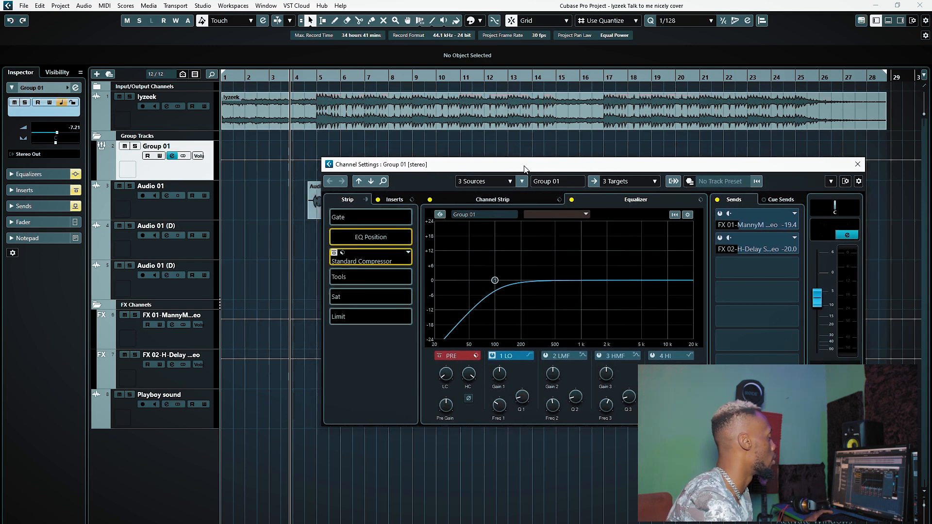
drag(525, 168, 528, 170)
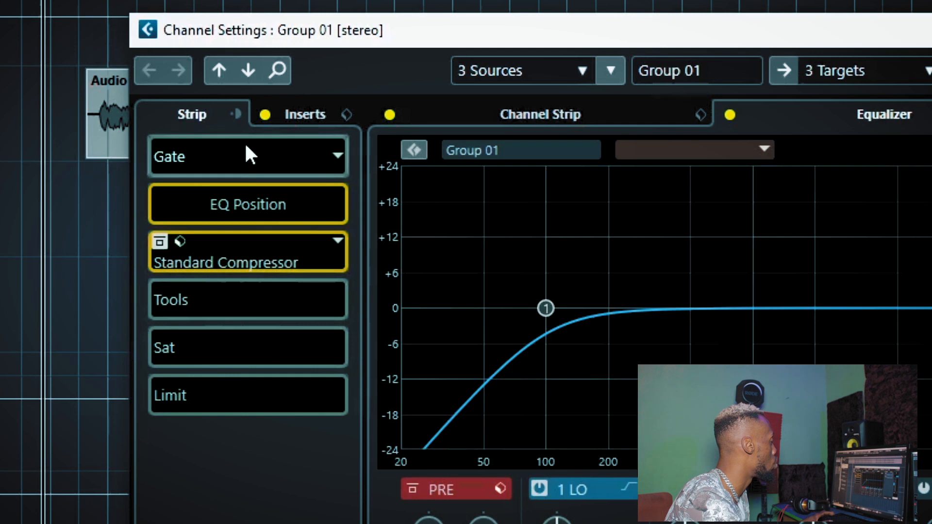
- Move Group 01's channel strip to the post-inserts position and display its modules in detail
click(237, 117)
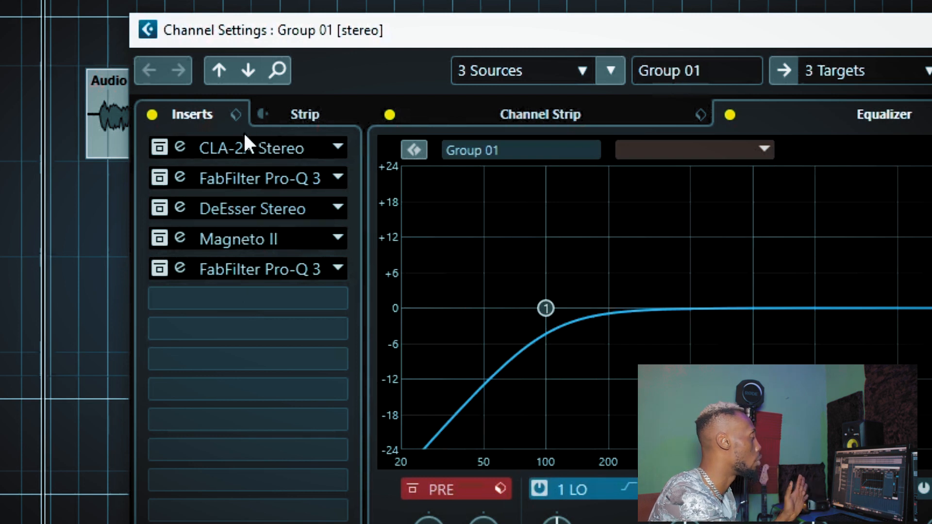
click(317, 114)
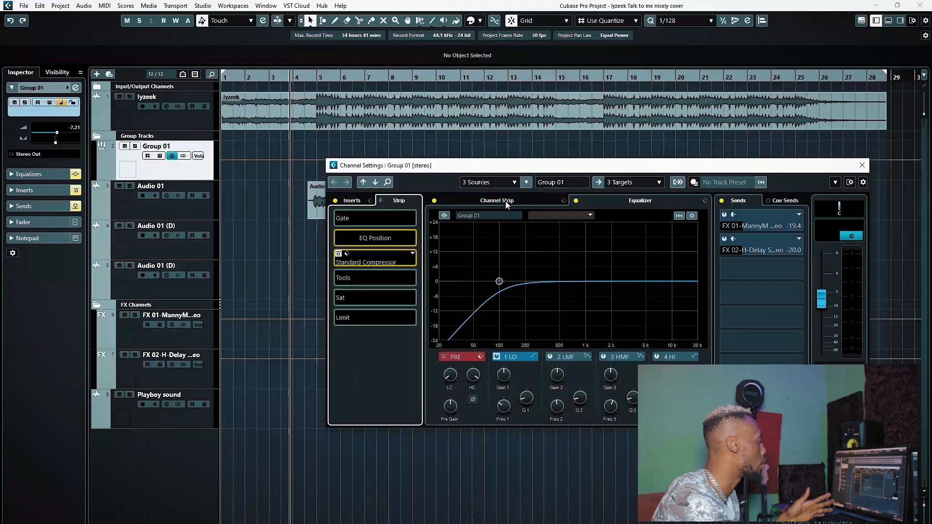
click(561, 115)
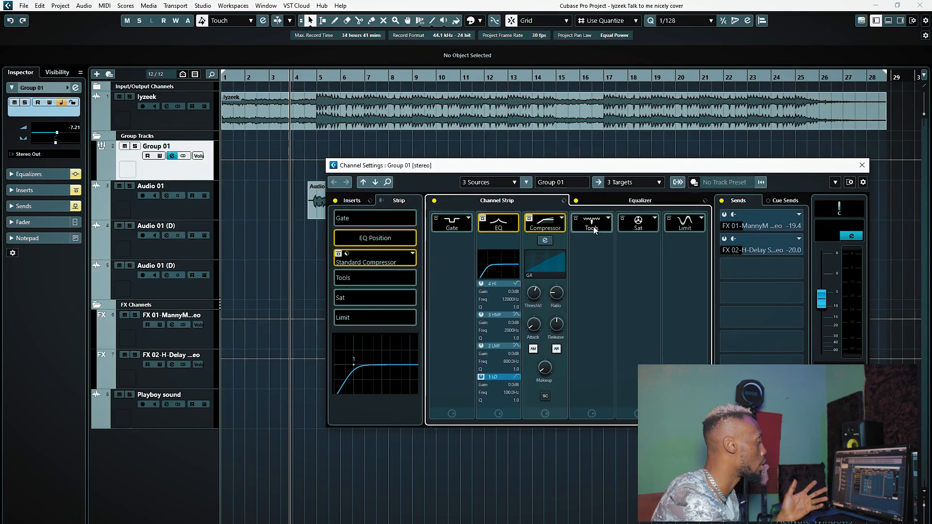
- Try the DeEsser in the channel strip's Tools slot, and set the slot back to Not Loaded
click(608, 218)
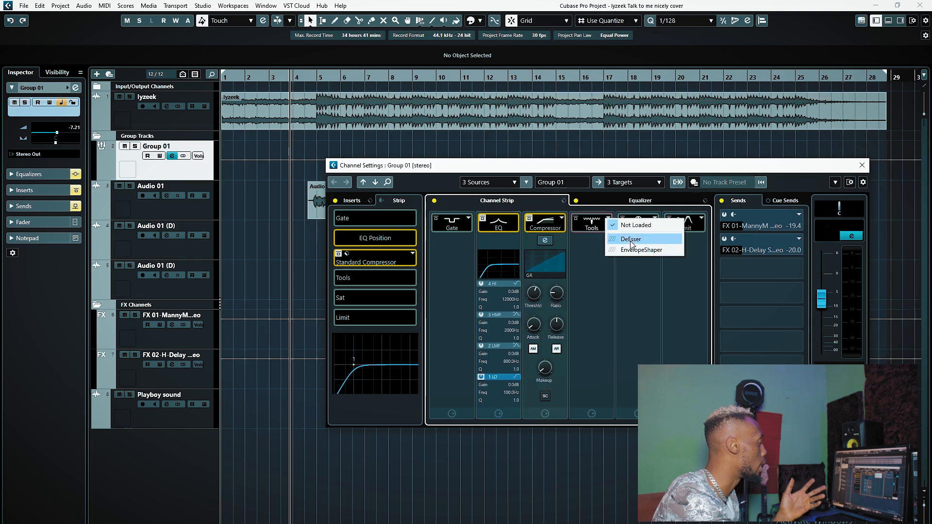
click(630, 239)
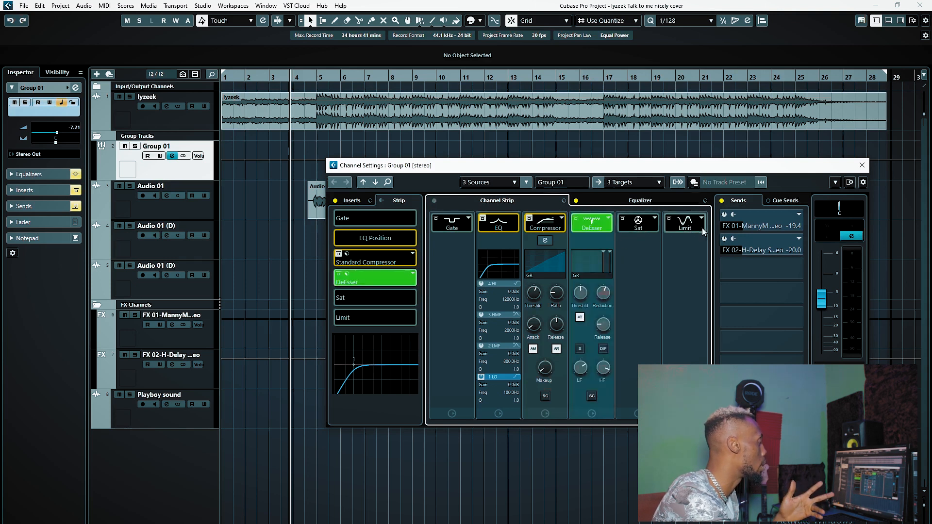
click(577, 219)
click(609, 221)
click(621, 225)
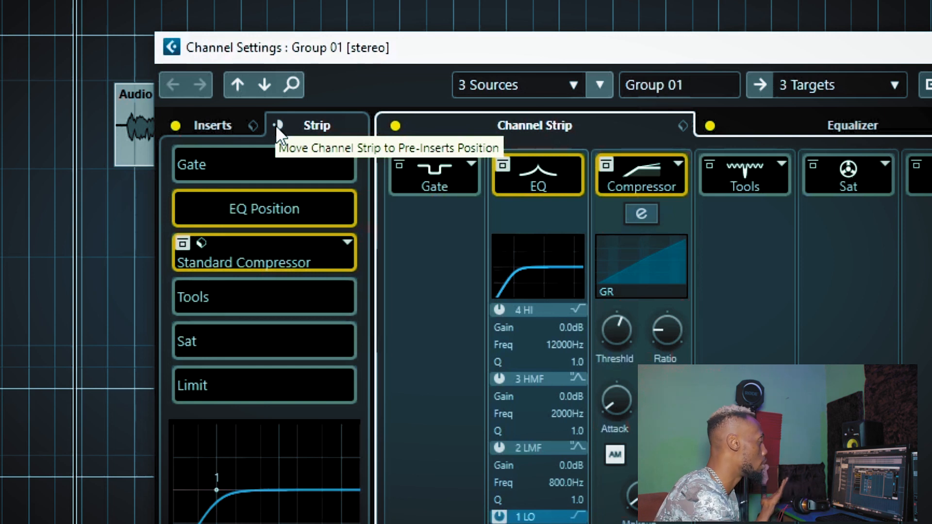
- Return Group 01's channel strip to the pre-inserts position
click(275, 125)
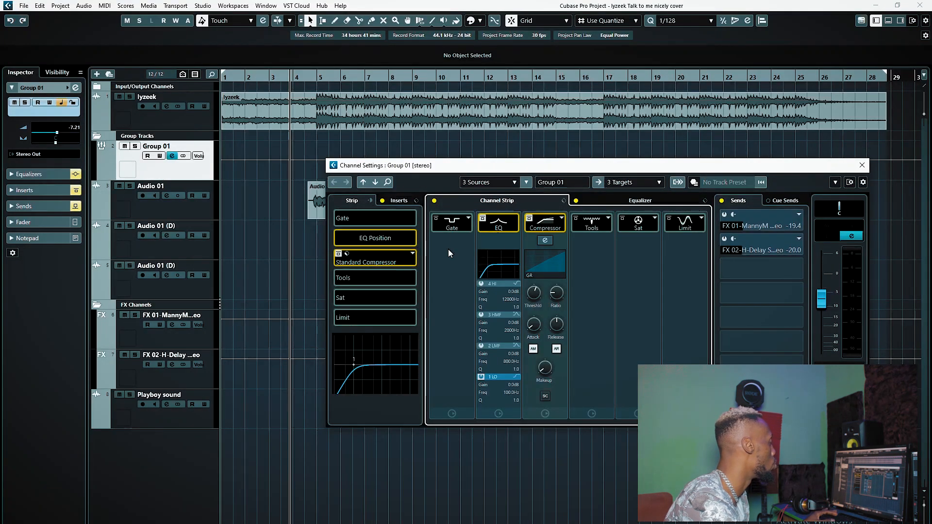
mouse_move(505, 223)
mouse_down()
mouse_move(618, 225)
mouse_move(495, 225)
mouse_up()
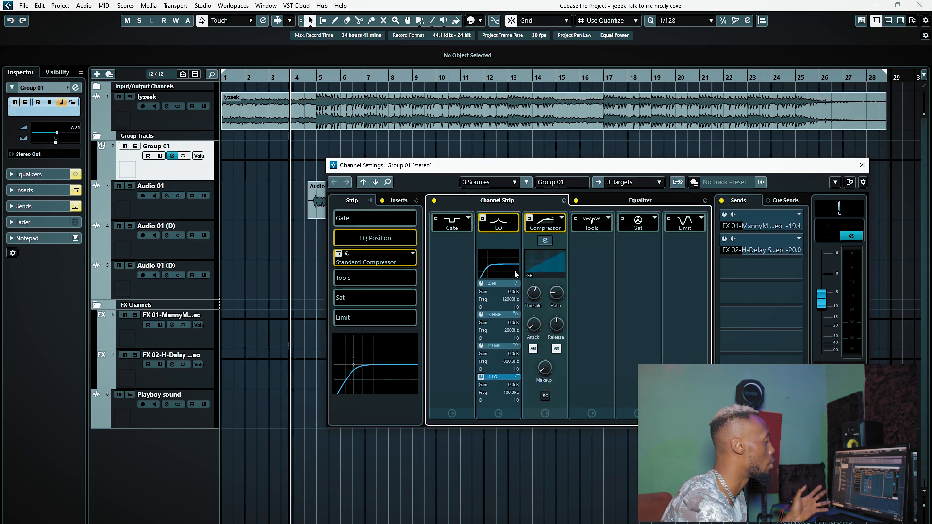
- Take the equalizer and the channel strip of Group 01 out of bypass
click(631, 203)
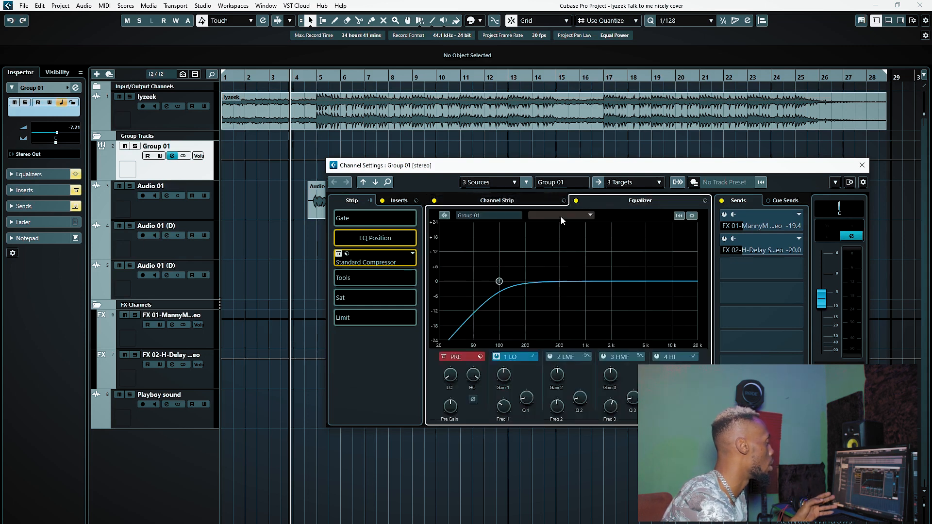
click(575, 201)
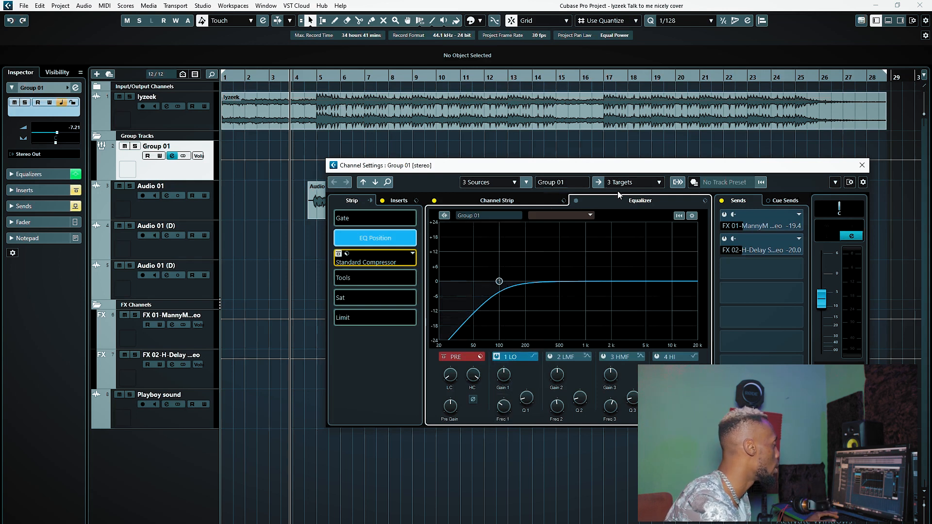
click(512, 202)
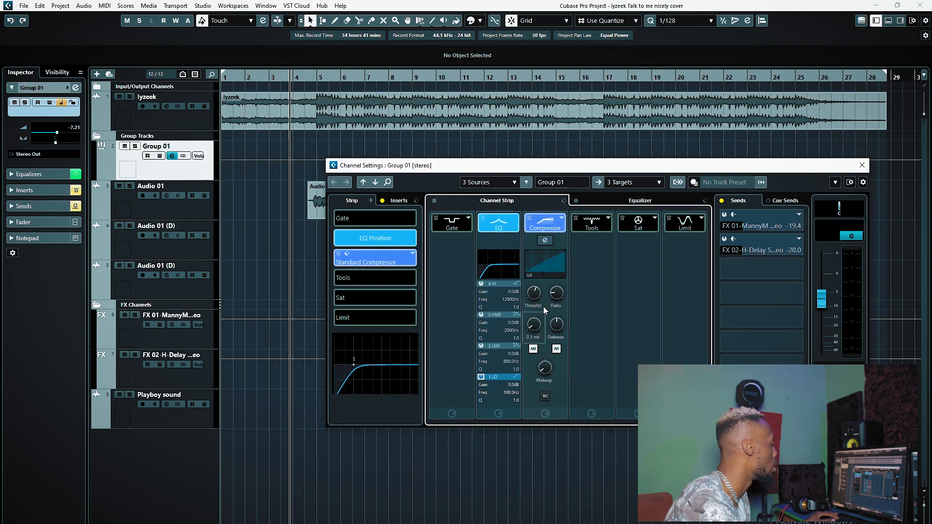
- Examine the available compressor types and the Standard Compressor's detailed settings in the channel strip, and return to the module overview
click(562, 217)
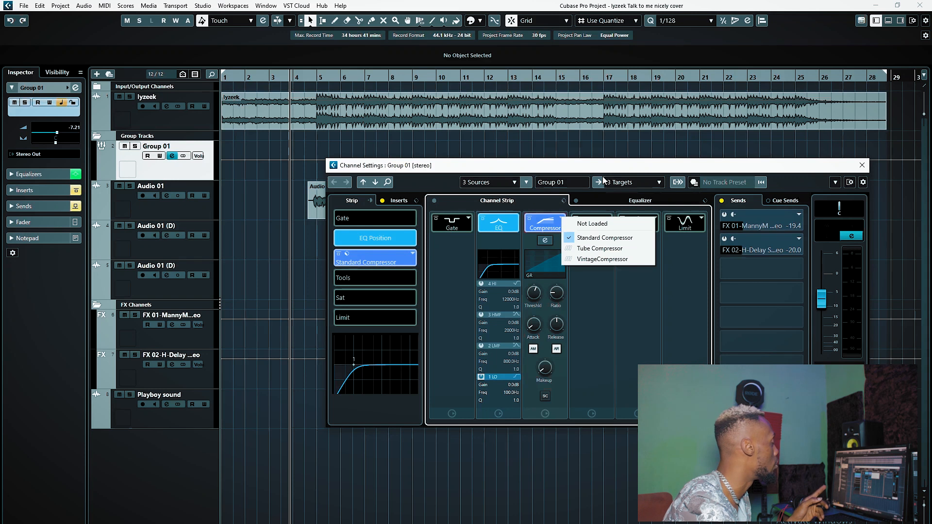
click(566, 183)
mouse_move(537, 305)
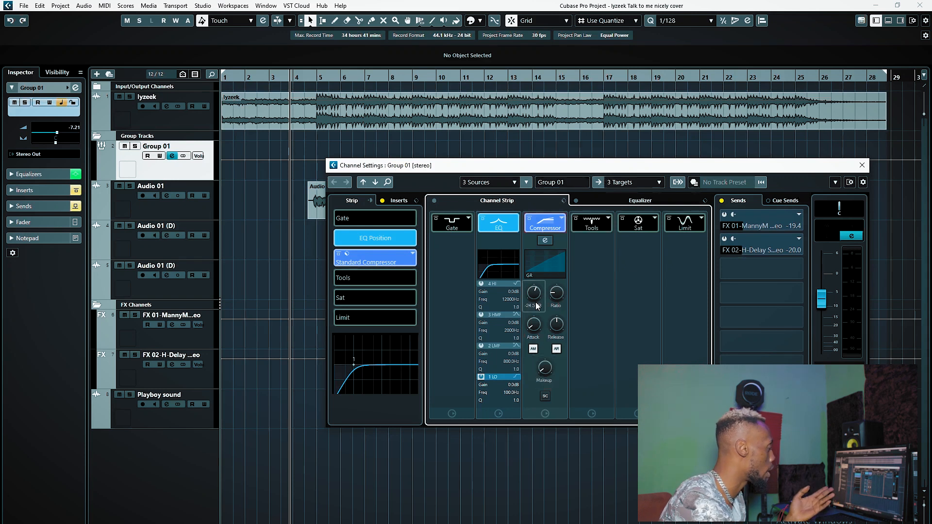
click(545, 241)
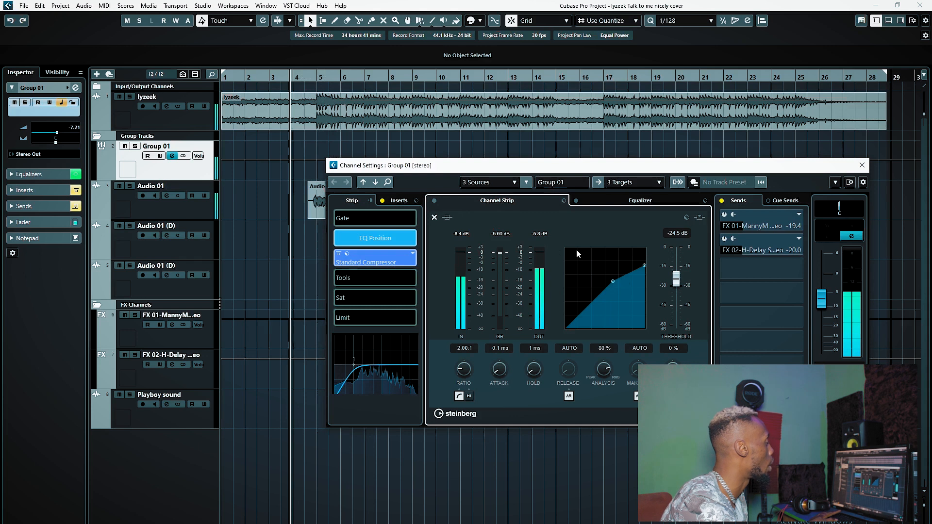
drag(609, 167, 615, 174)
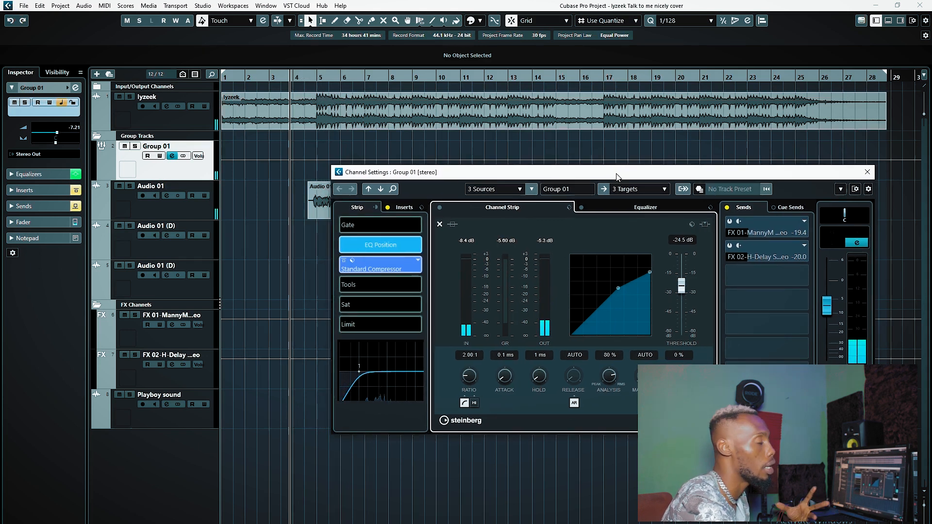
drag(615, 179, 613, 183)
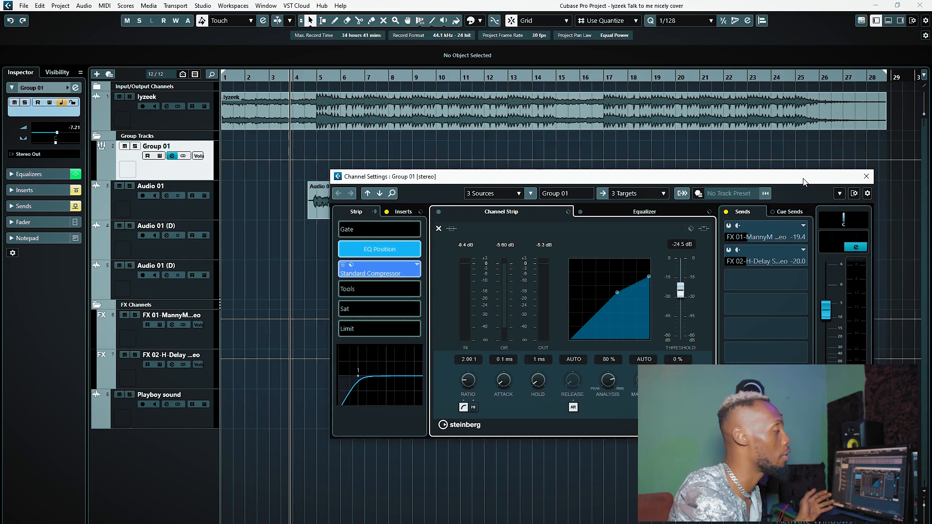
drag(653, 179, 660, 176)
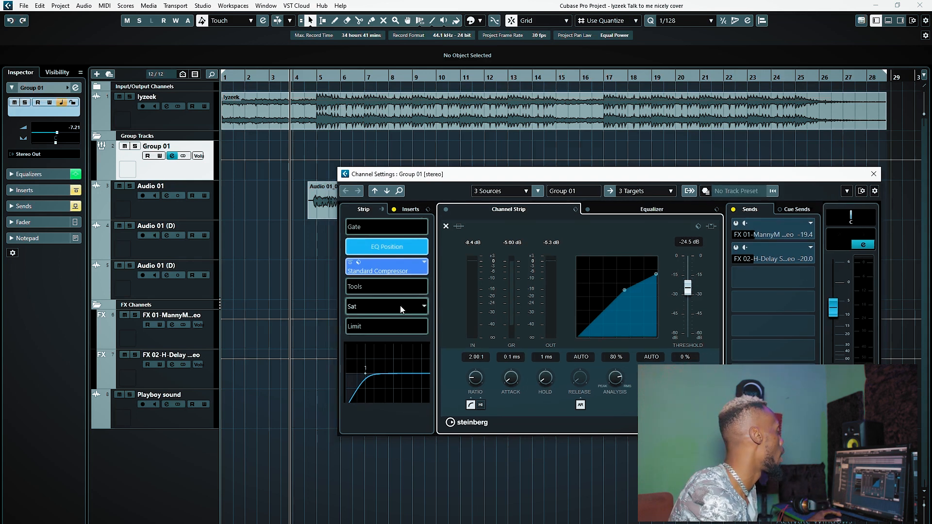
click(448, 227)
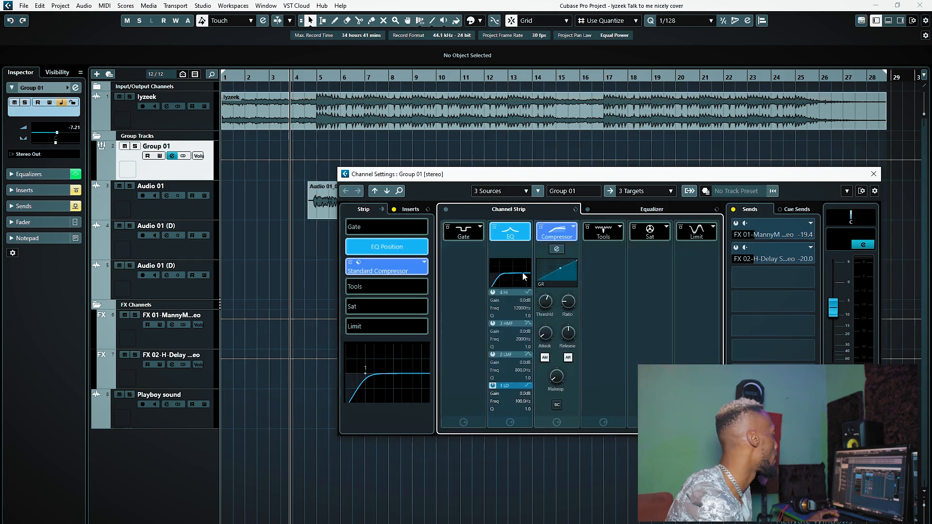
- Open the CLA-2A Stereo insert on Group 01, take it out of bypass and audition it with the song
click(410, 210)
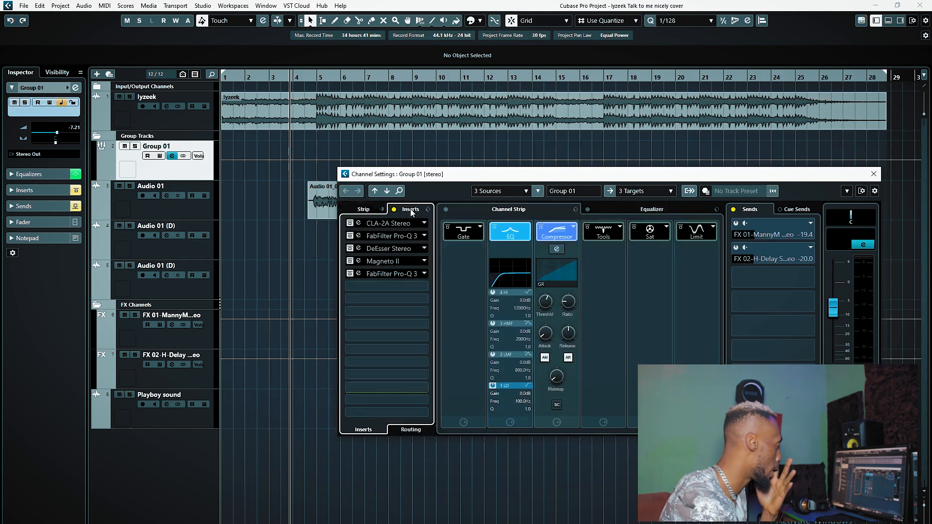
click(358, 223)
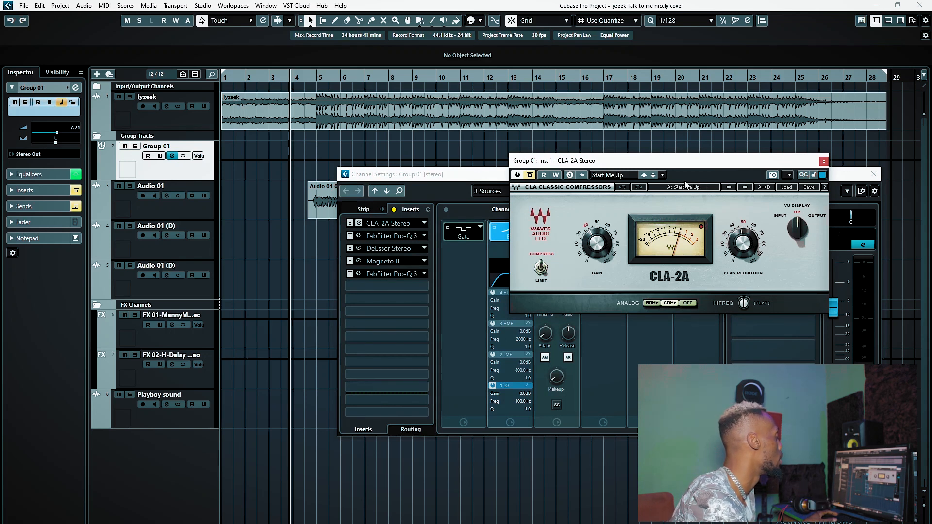
drag(593, 163, 600, 163)
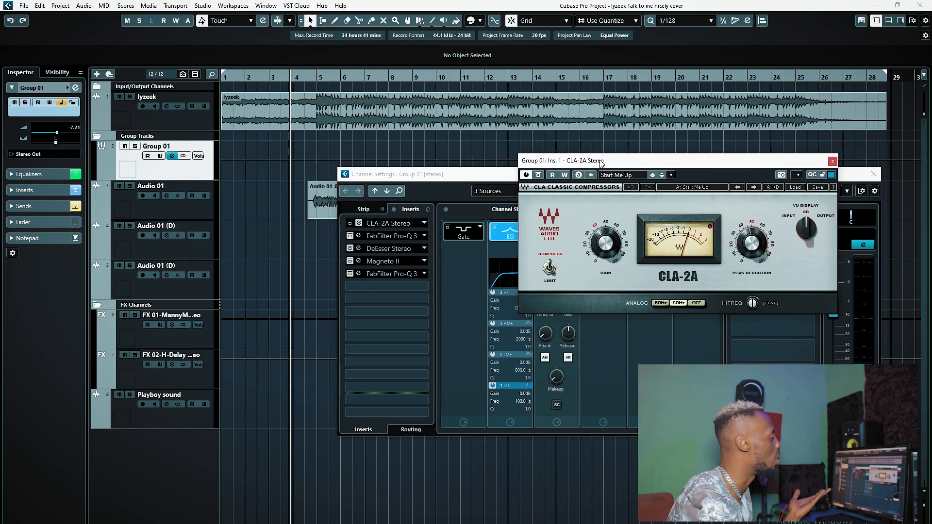
drag(601, 163, 613, 160)
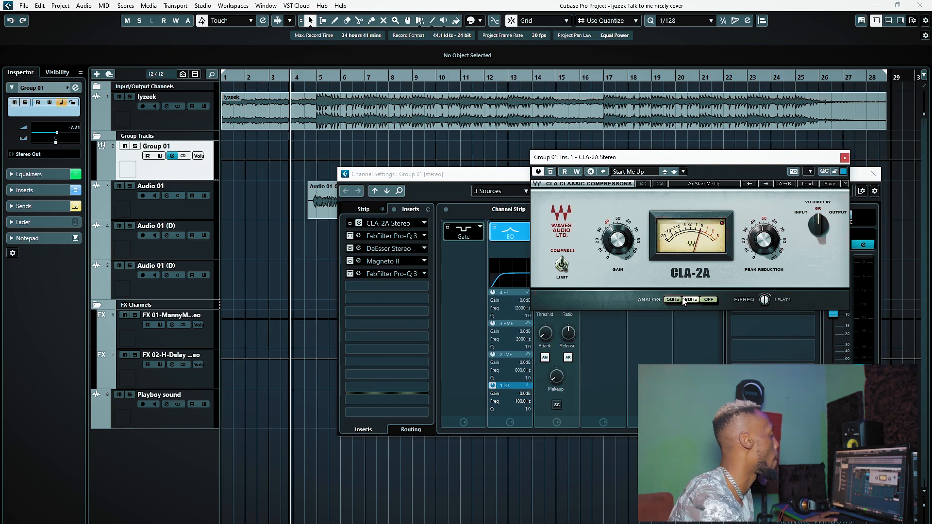
key(space)
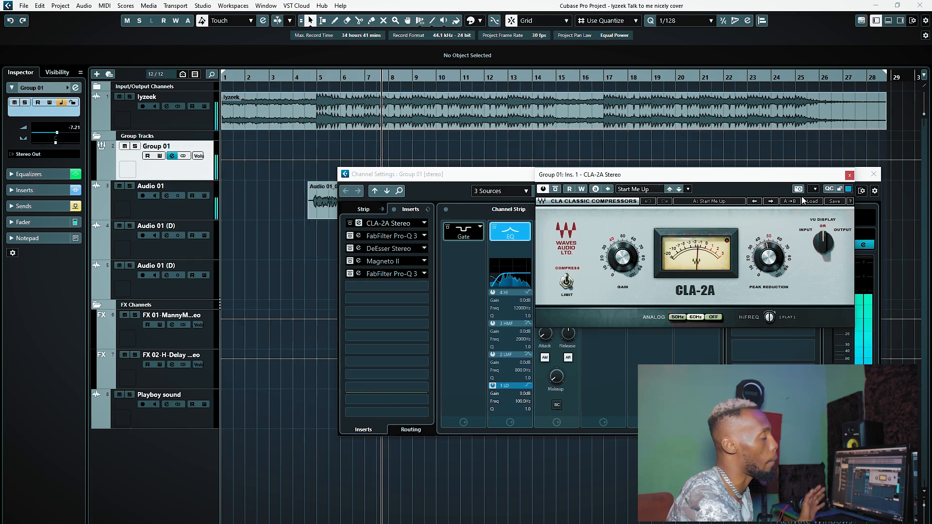
key(space)
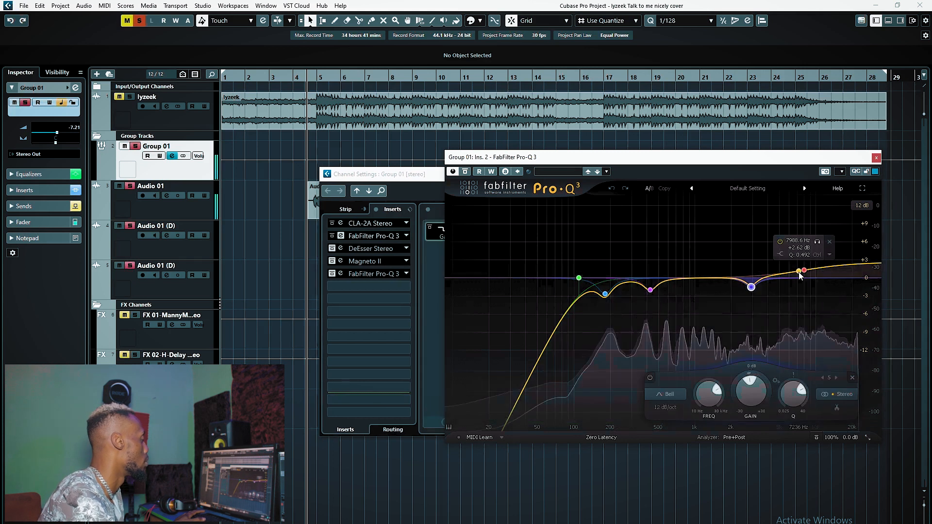
- Inspect the highest-frequency boost band in the first FabFilter Pro-Q 3 insert on Group 01
click(804, 270)
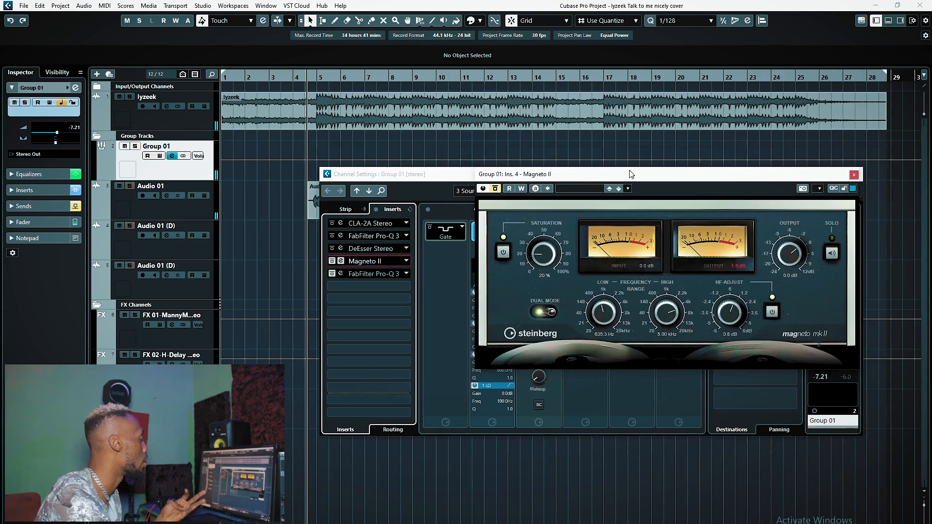
- Take the Magneto II insert on Group 01 out of bypass and play the song through it
drag(631, 178, 636, 178)
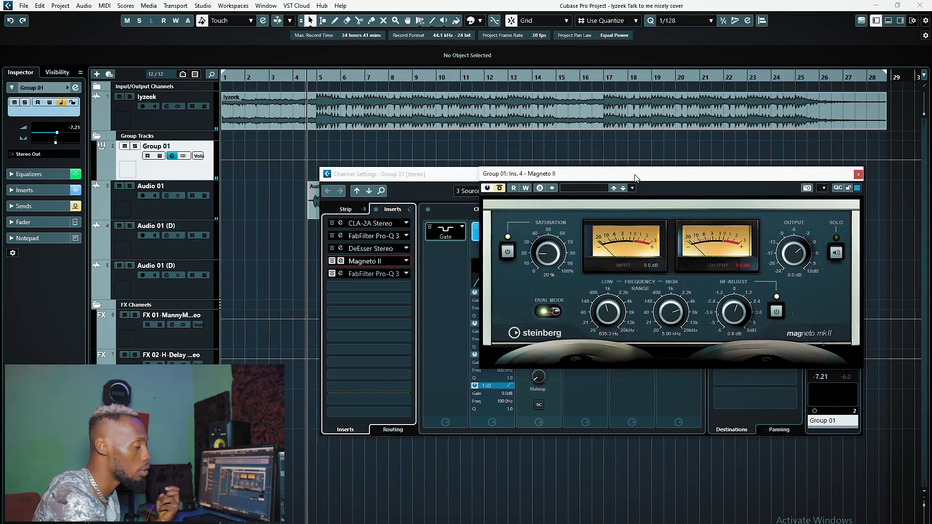
drag(636, 178, 659, 184)
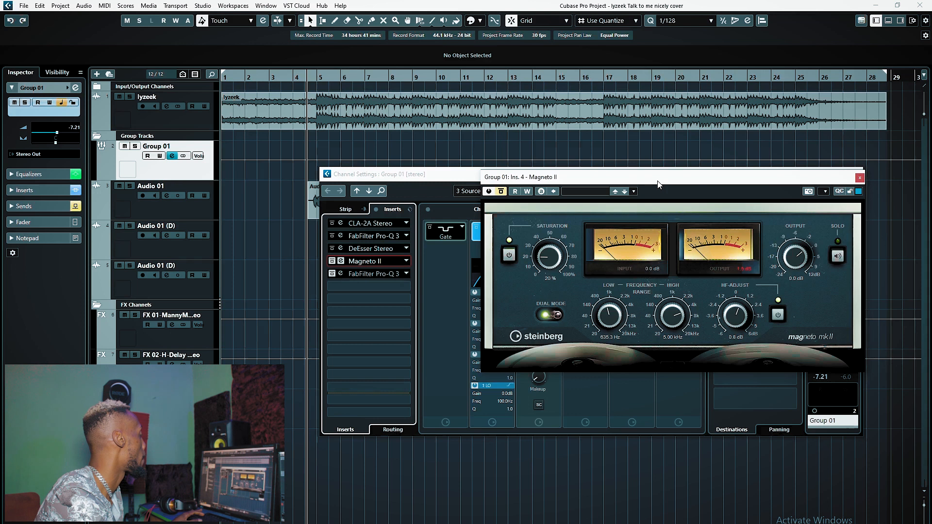
drag(658, 183, 652, 183)
click(495, 192)
key(space)
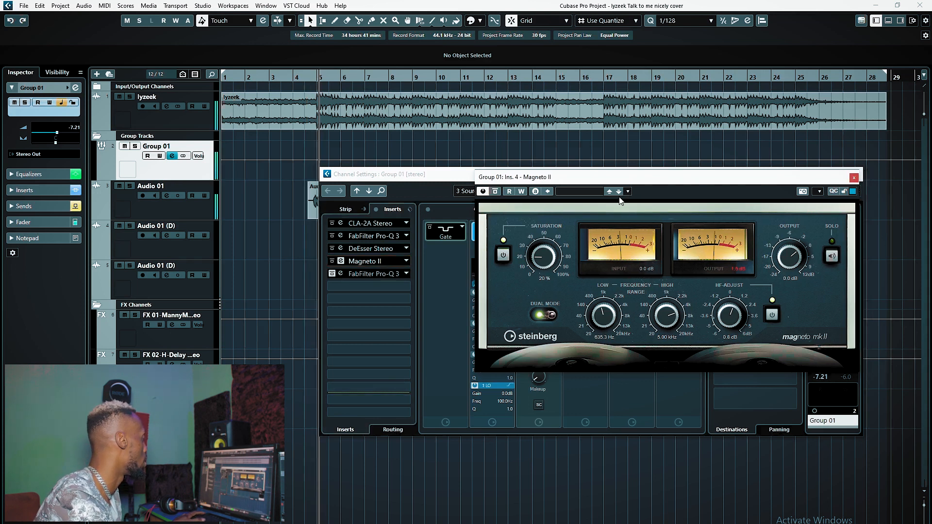